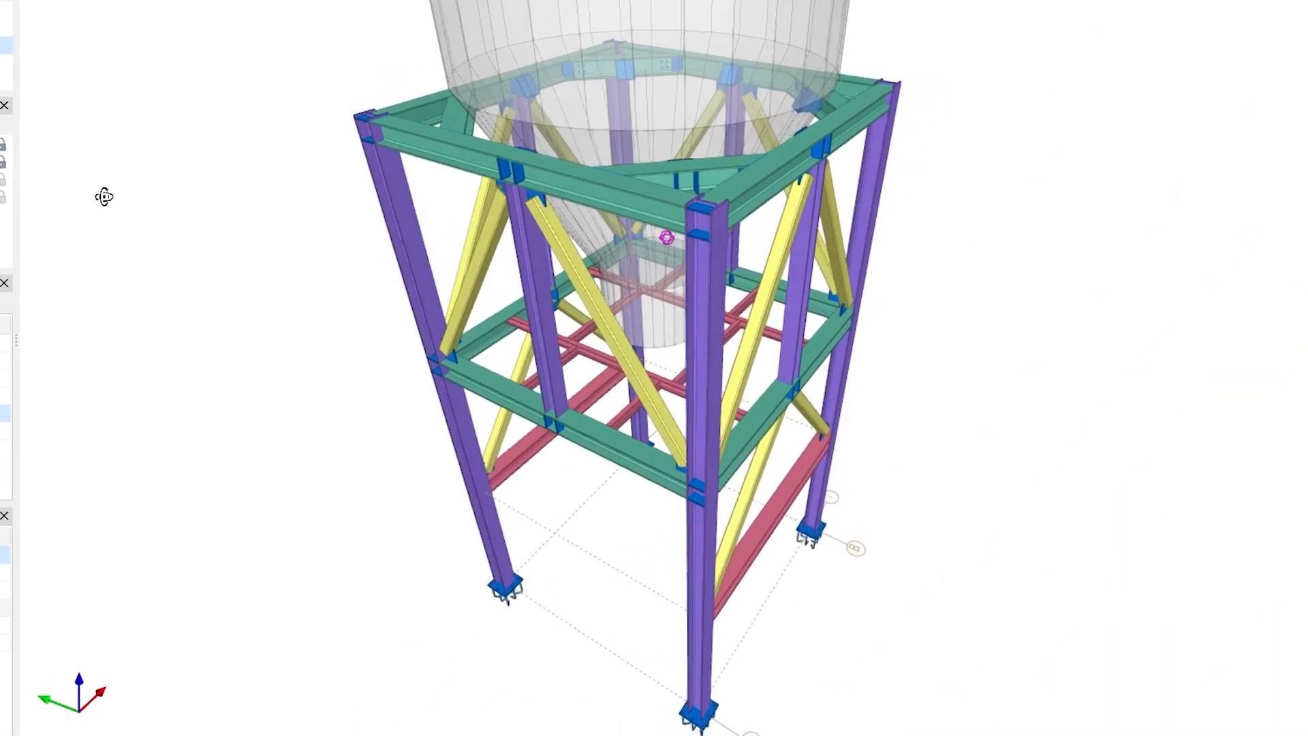
Place an accessory on the diagonal corner beam at the top level of the steel tower and close its empty editor.
{"action": "middle_click_drag", "start_coordinate": [117, 201], "coordinate": [304, 245]}
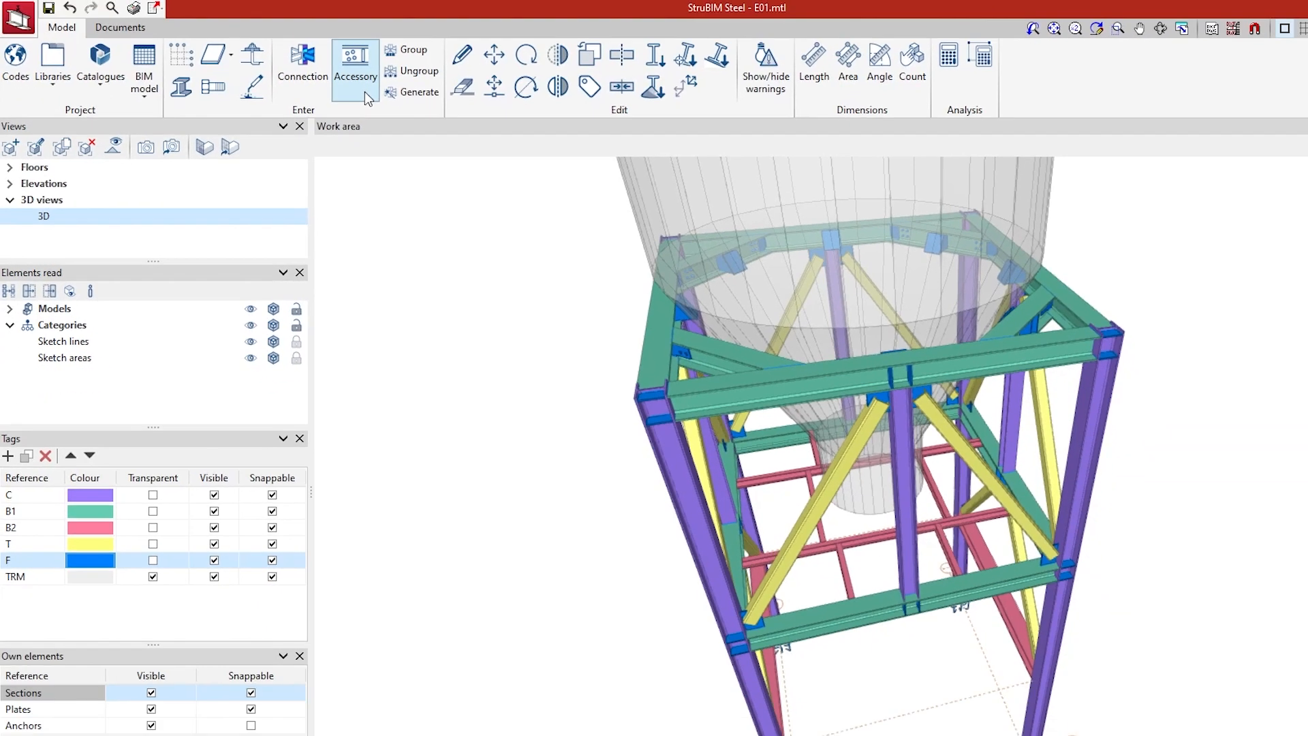
{"action": "left_click", "coordinate": [468, 115]}
{"action": "middle_click_drag", "start_coordinate": [657, 330], "coordinate": [680, 388], "text": "shift"}
{"action": "middle_click_drag", "start_coordinate": [419, 240], "coordinate": [475, 239], "text": "shift"}
{"action": "scroll", "coordinate": [653, 338], "scroll_direction": "up", "scroll_amount": 5}
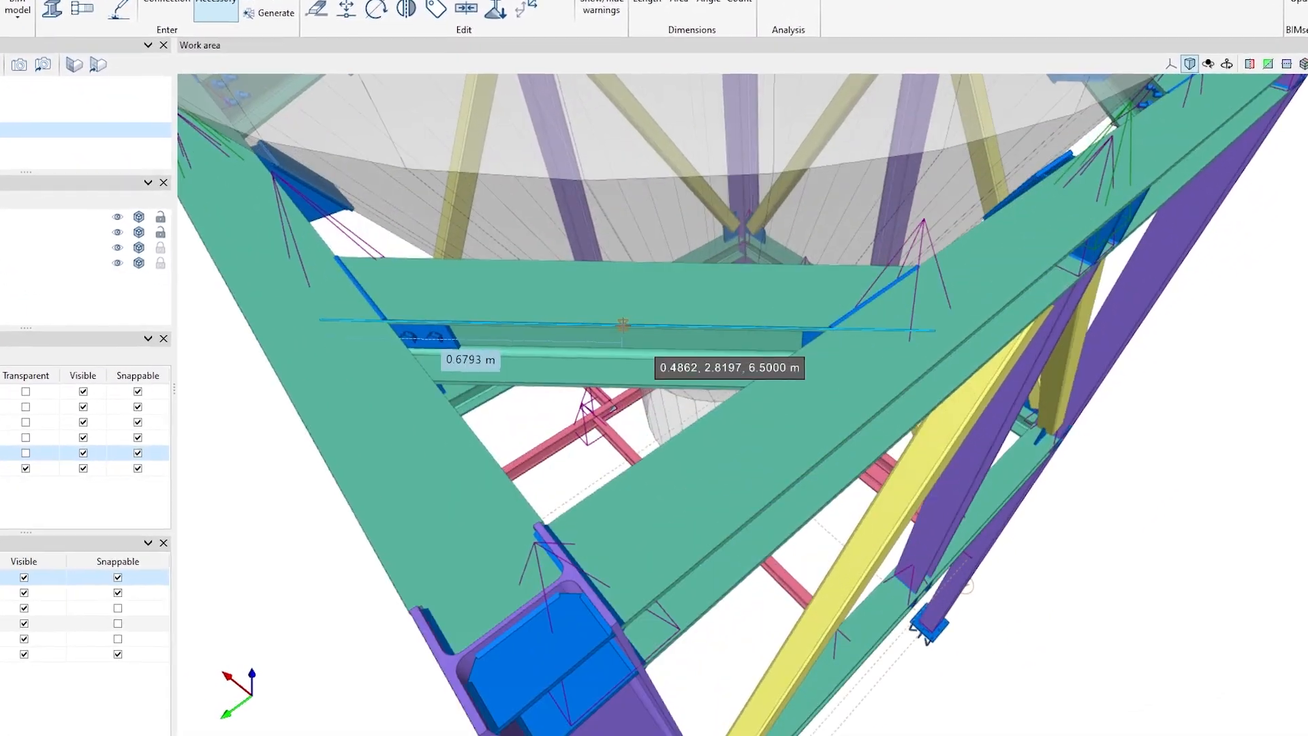
{"action": "scroll", "coordinate": [623, 325], "scroll_direction": "up", "scroll_amount": 5}
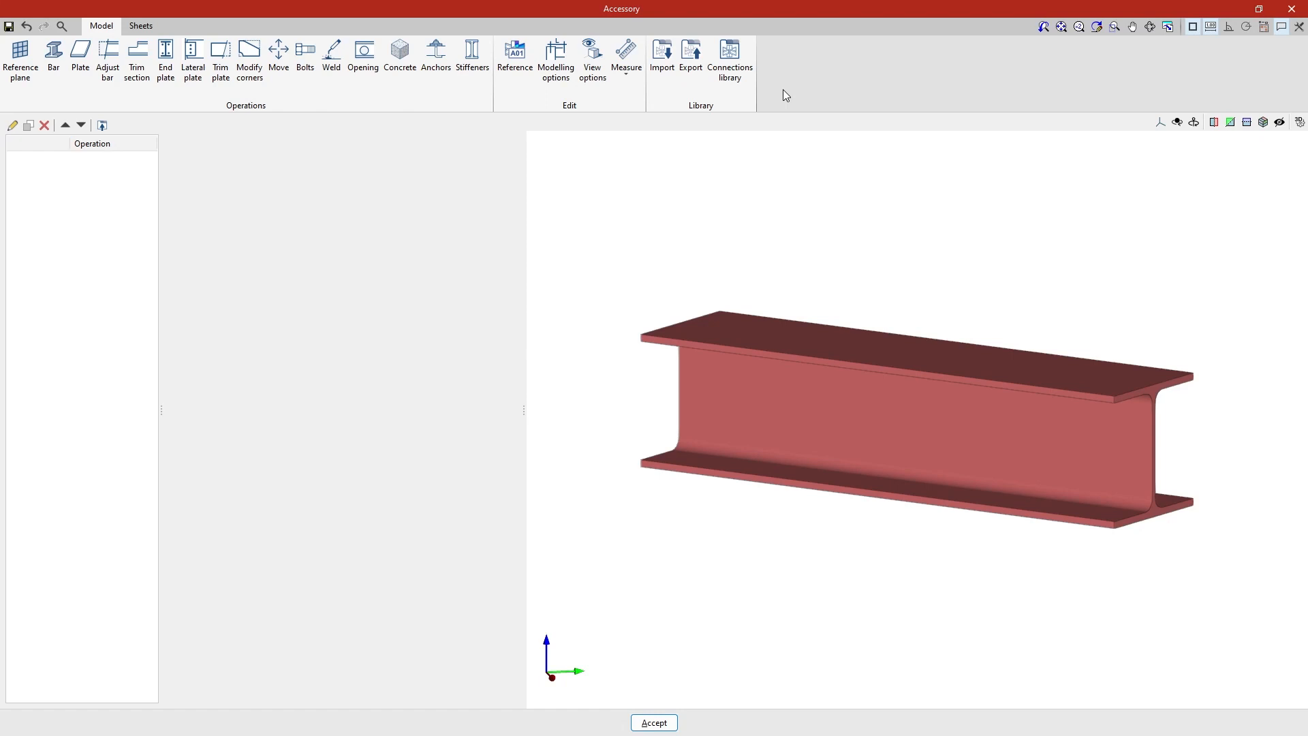
{"action": "left_click", "coordinate": [1284, 11]}
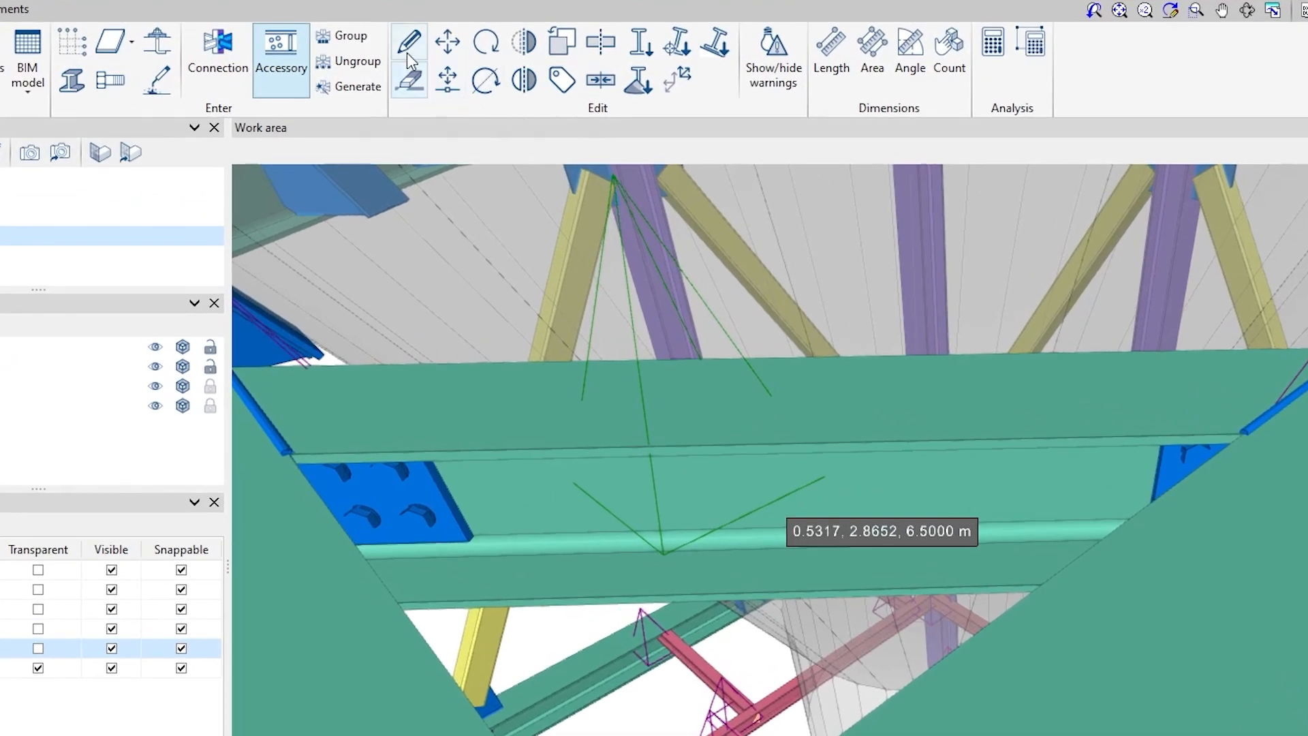
Open the existing accessory on another diagonal corner beam for editing and look over its drawing sheet before returning to the model.
{"action": "scroll", "coordinate": [1100, 519], "scroll_direction": "down", "scroll_amount": 5}
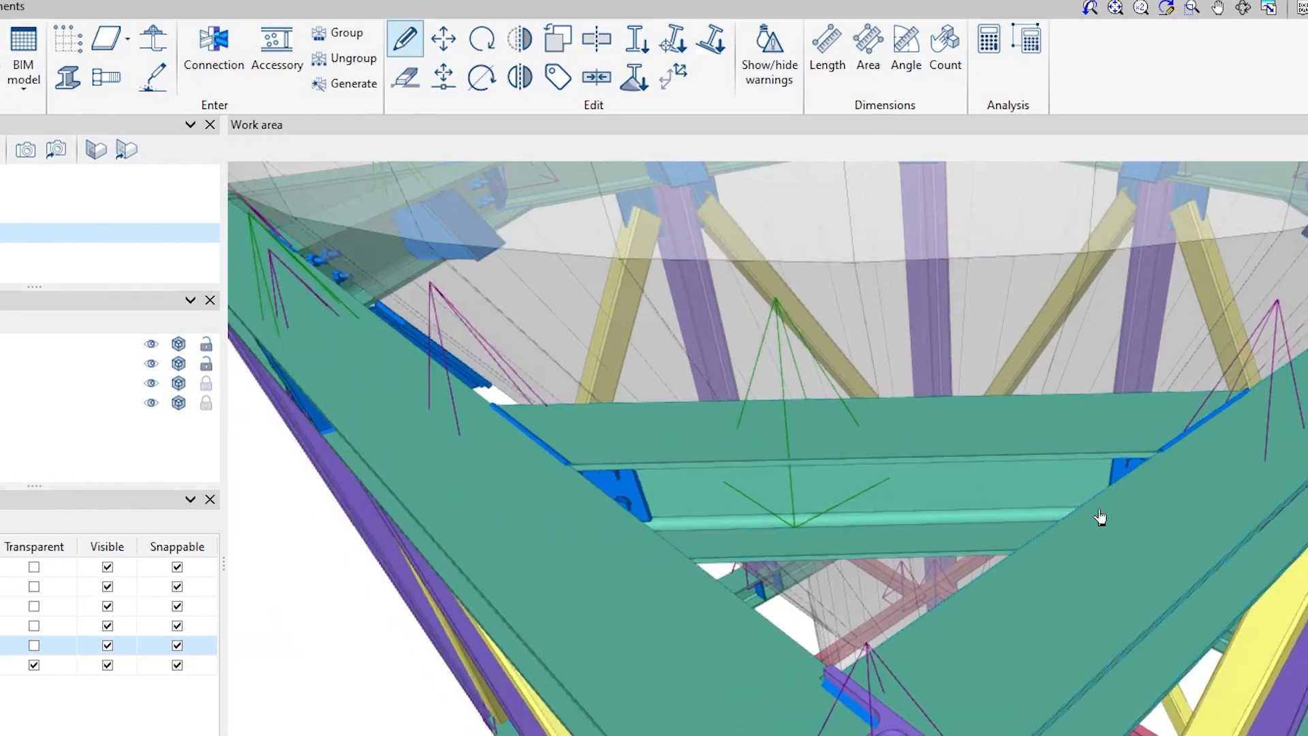
{"action": "middle_click_drag", "start_coordinate": [1083, 489], "coordinate": [692, 409], "text": "shift"}
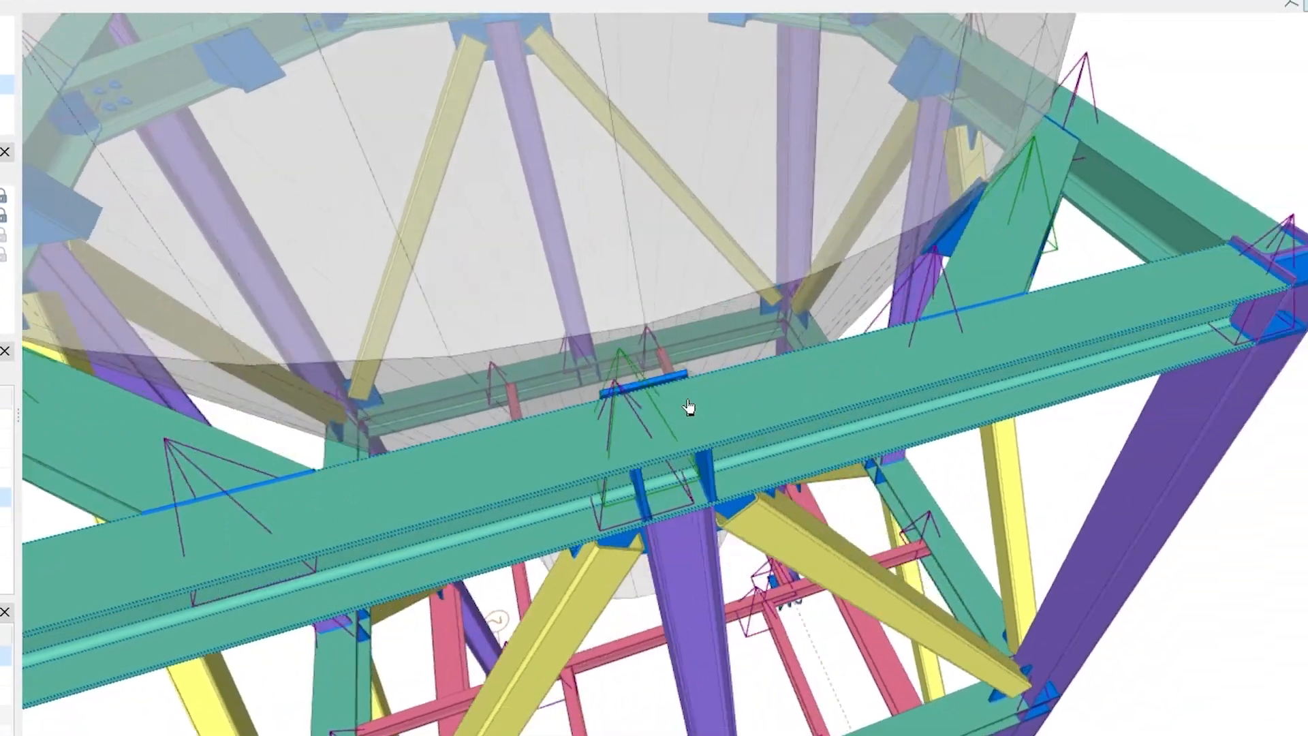
{"action": "middle_click_drag", "start_coordinate": [897, 345], "coordinate": [847, 357], "text": "shift"}
{"action": "scroll", "coordinate": [878, 322], "scroll_direction": "up", "scroll_amount": 3}
{"action": "middle_click_drag", "start_coordinate": [841, 244], "coordinate": [760, 399]}
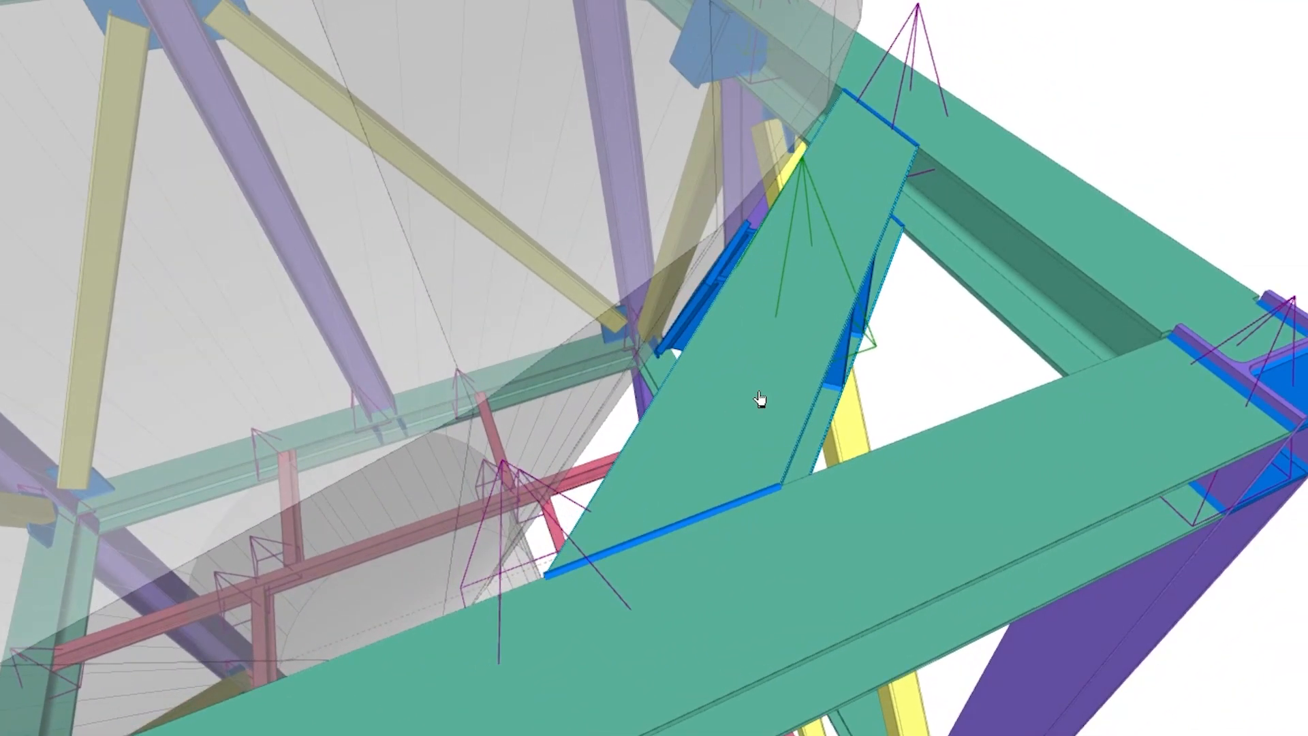
{"action": "left_click", "coordinate": [814, 288]}
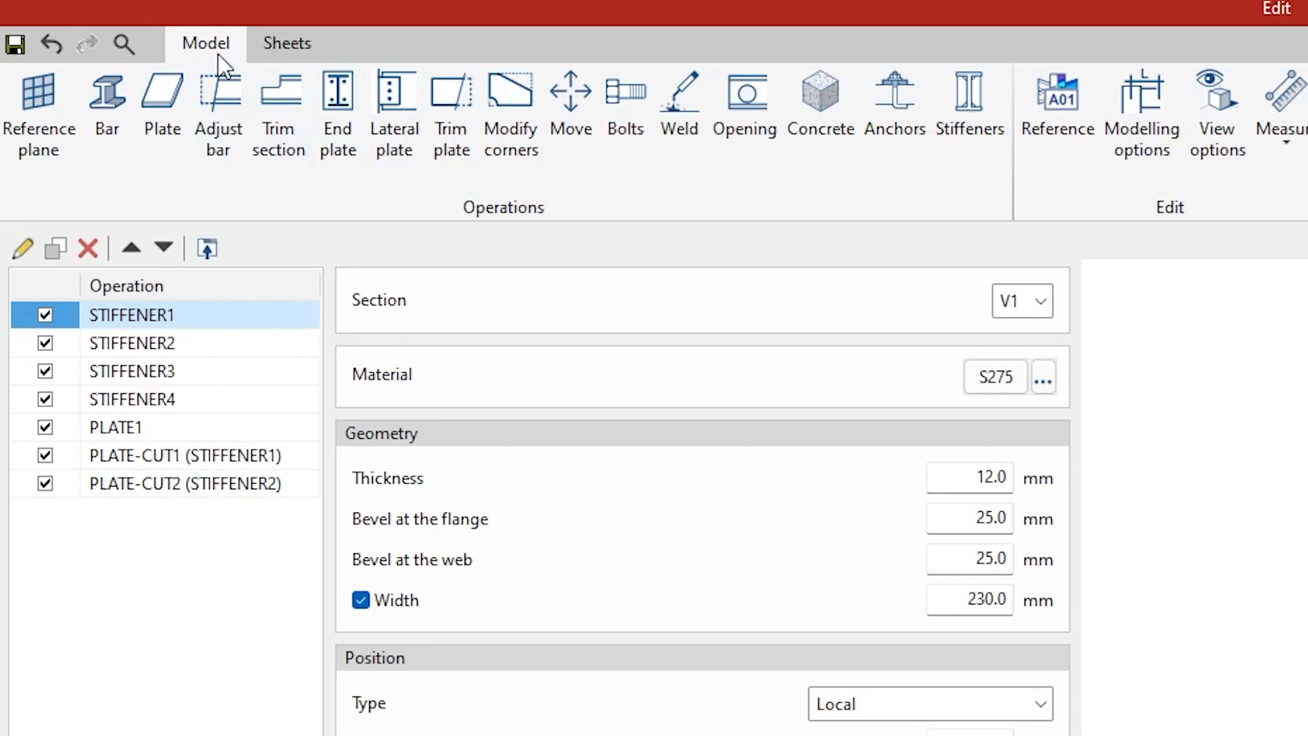
{"action": "left_click", "coordinate": [291, 51]}
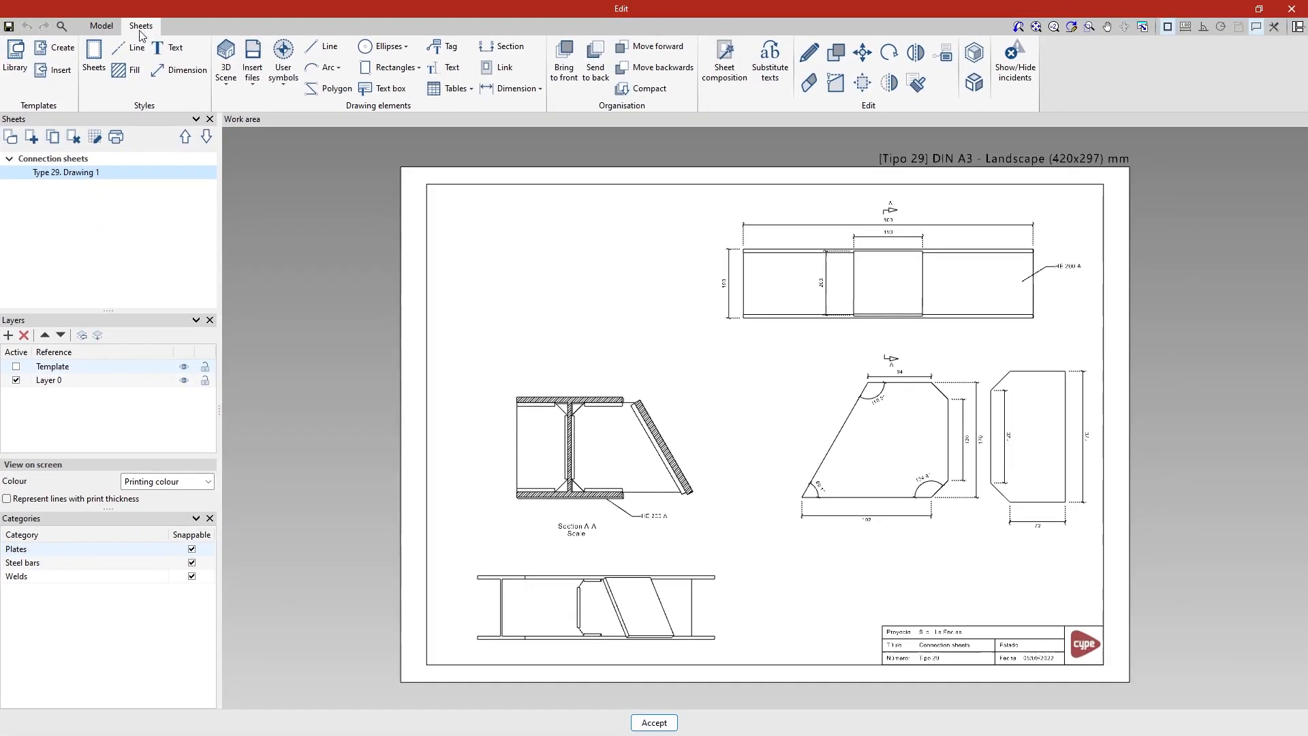
{"action": "left_click", "coordinate": [101, 26]}
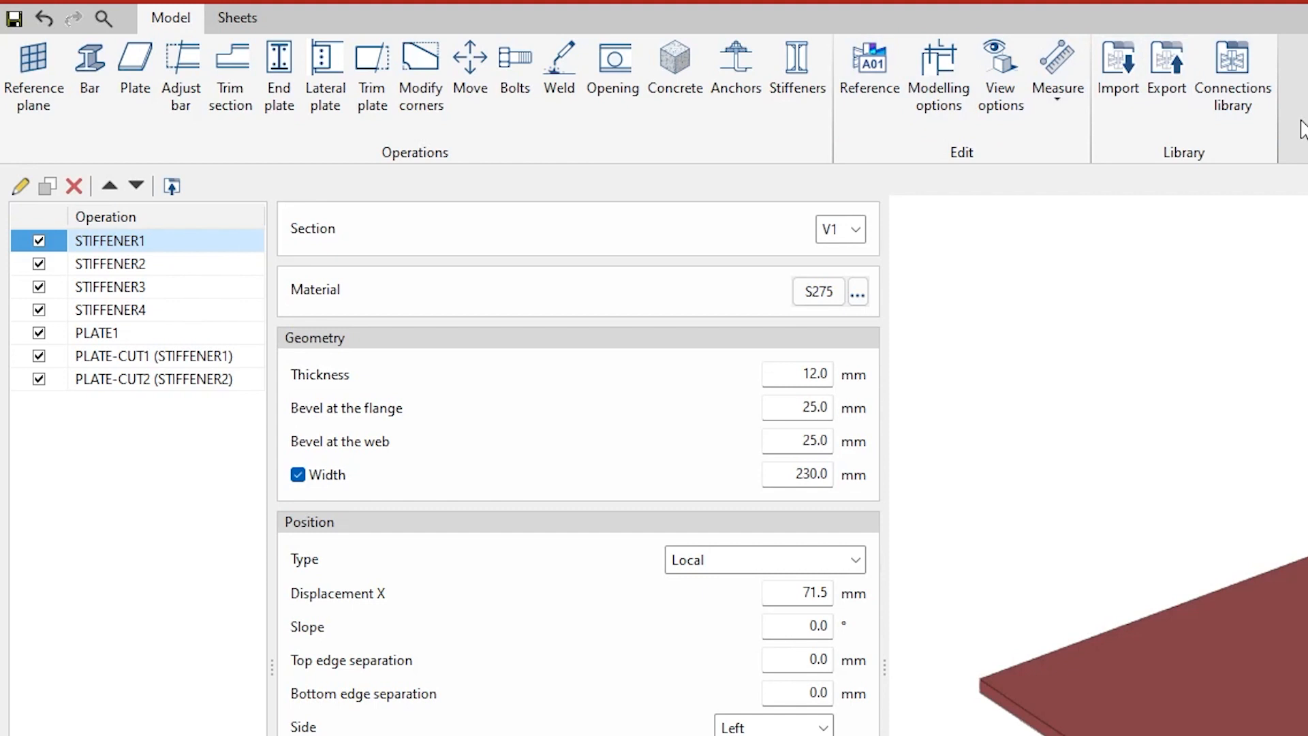
Switch STIFFENER3, STIFFENER4 and PLATE1 off and on again to check what each operation adds to the accessory.
{"action": "left_click", "coordinate": [189, 266]}
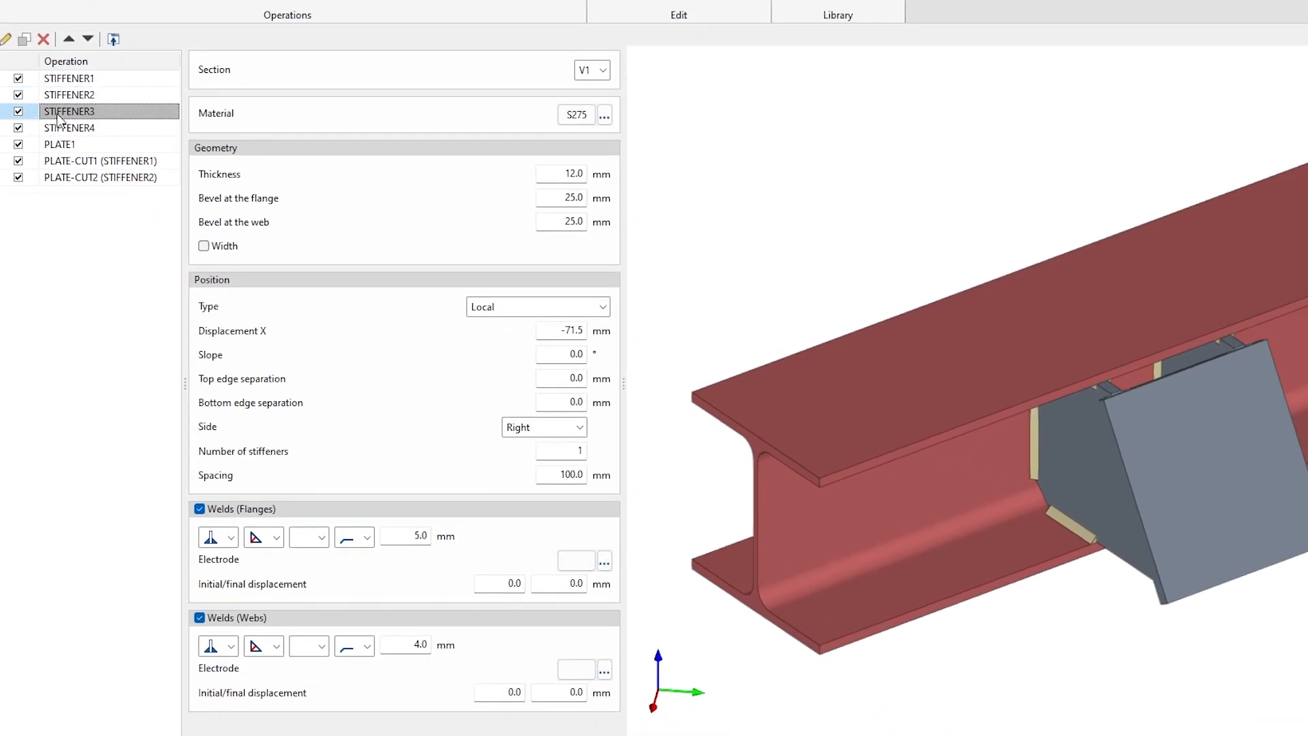
{"action": "left_click", "coordinate": [19, 127]}
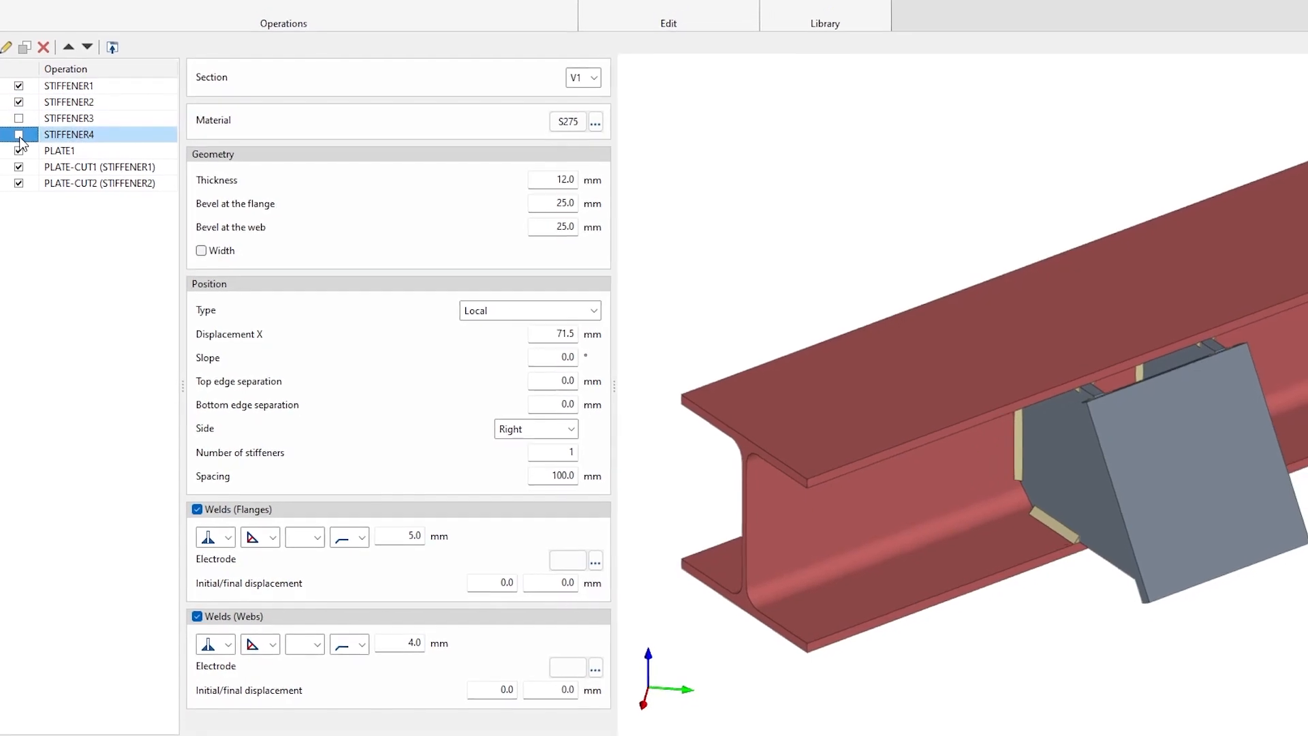
{"action": "left_click", "coordinate": [18, 144]}
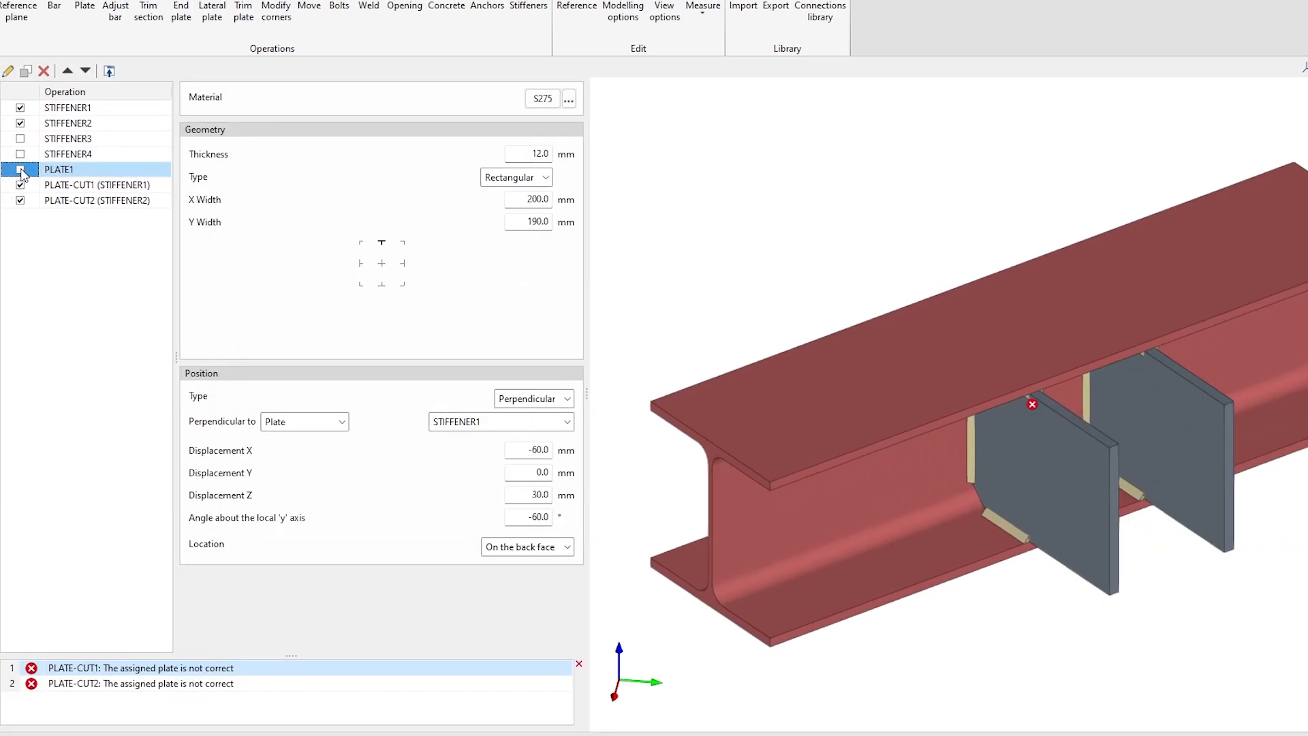
{"action": "left_click", "coordinate": [22, 170]}
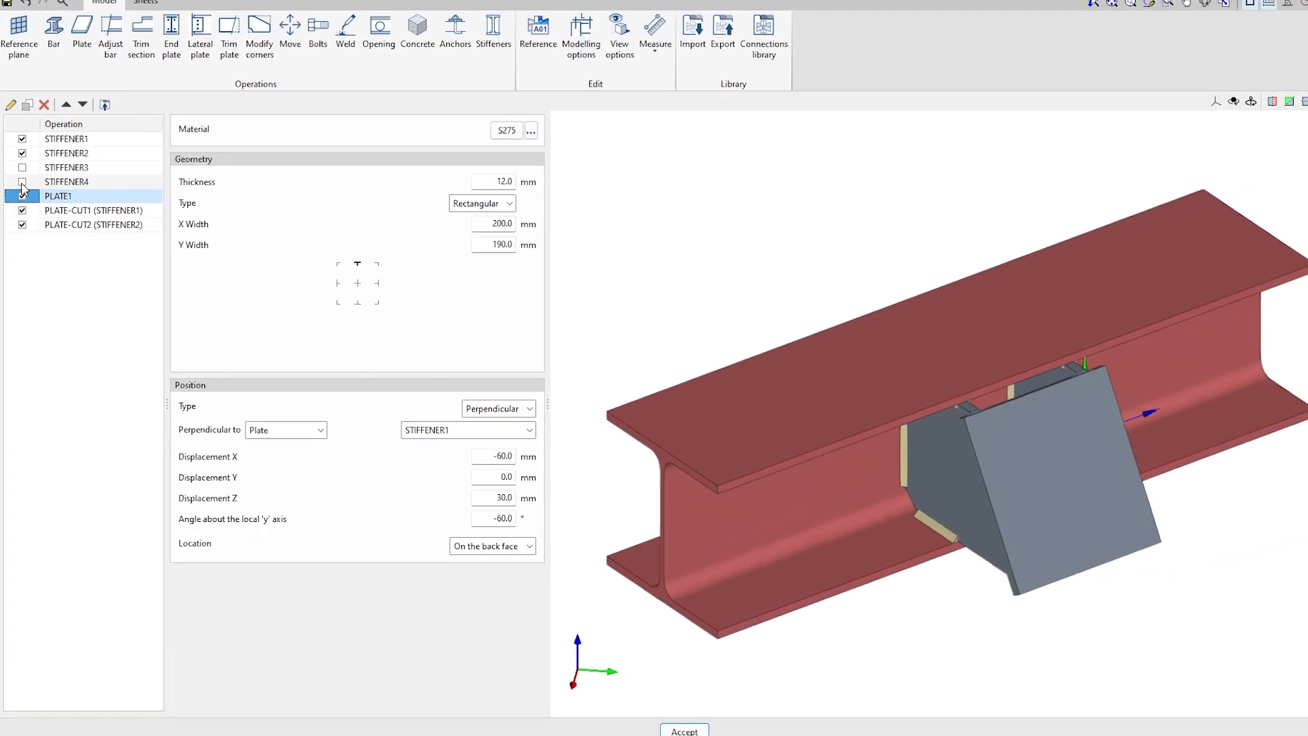
{"action": "left_click", "coordinate": [20, 154]}
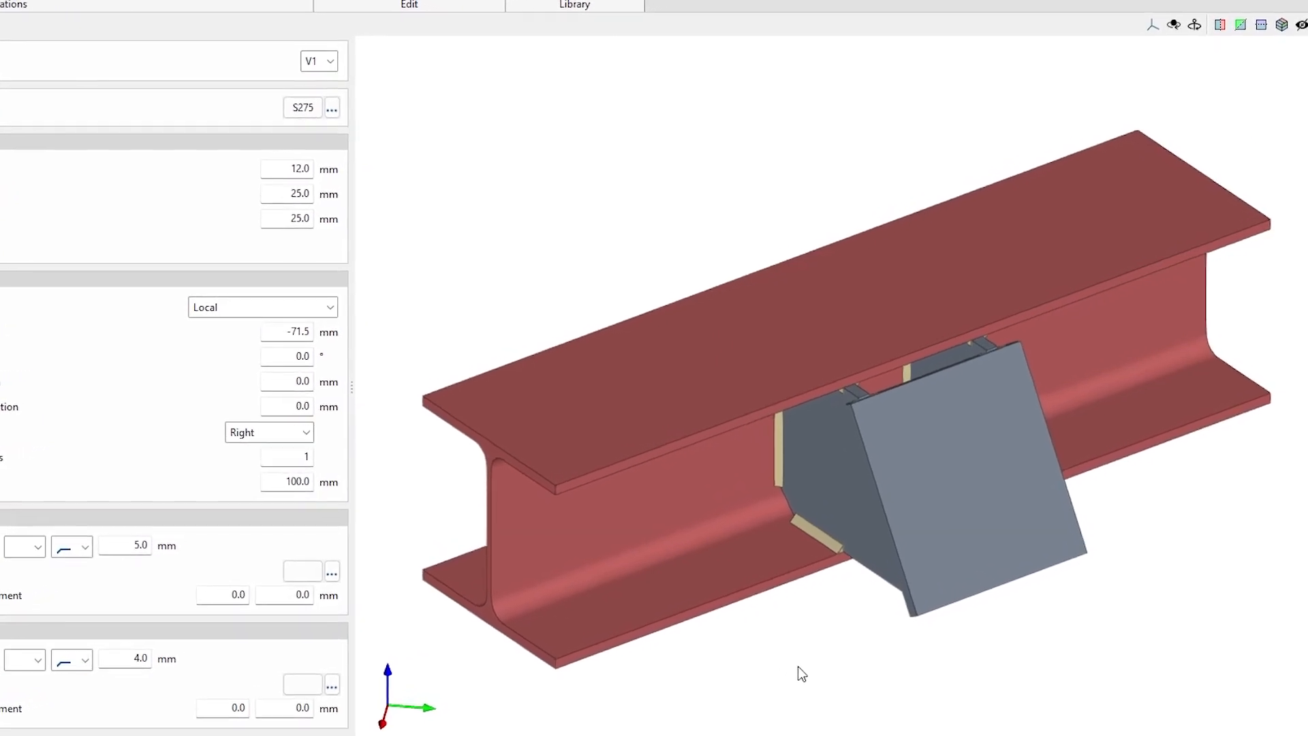
Examine the stiffeners, inclined plate and welds in 3D, review the joint's drawing sheet and close the accessory editor.
{"action": "middle_click_drag", "start_coordinate": [782, 676], "coordinate": [719, 635]}
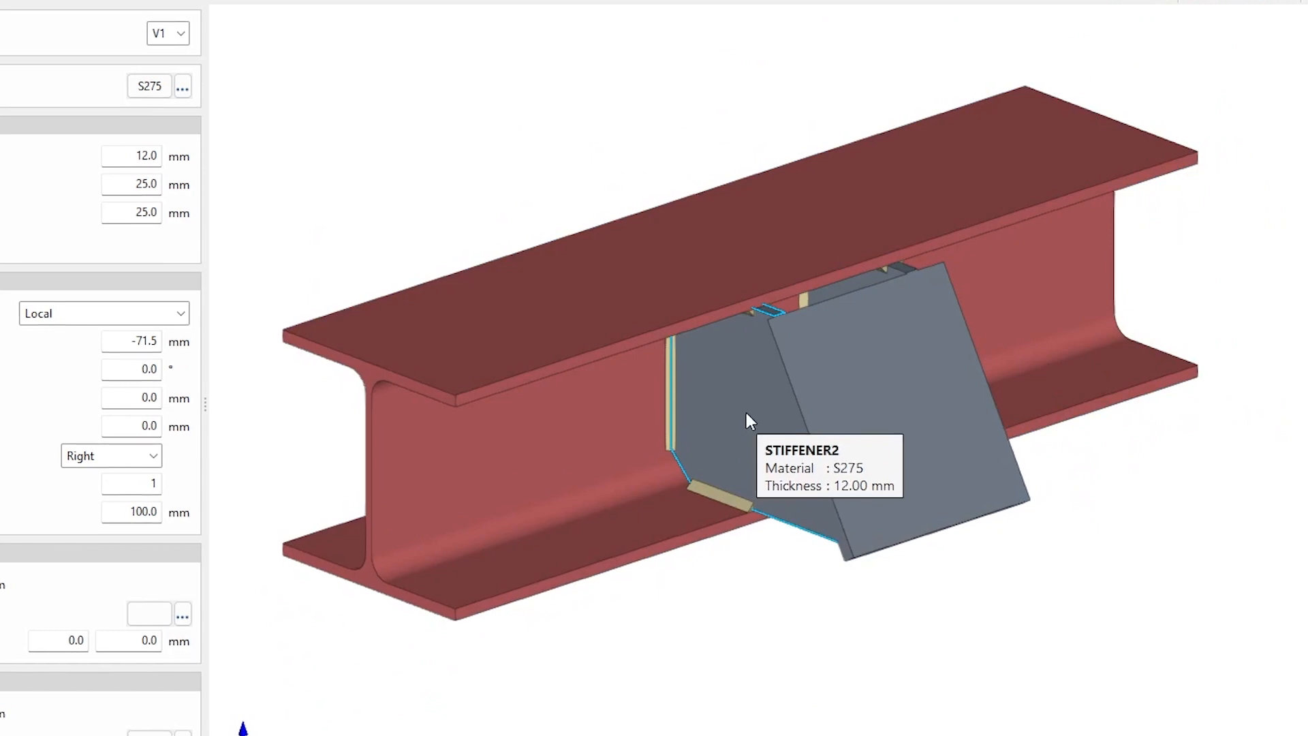
{"action": "scroll", "coordinate": [742, 416], "scroll_direction": "up", "scroll_amount": 4}
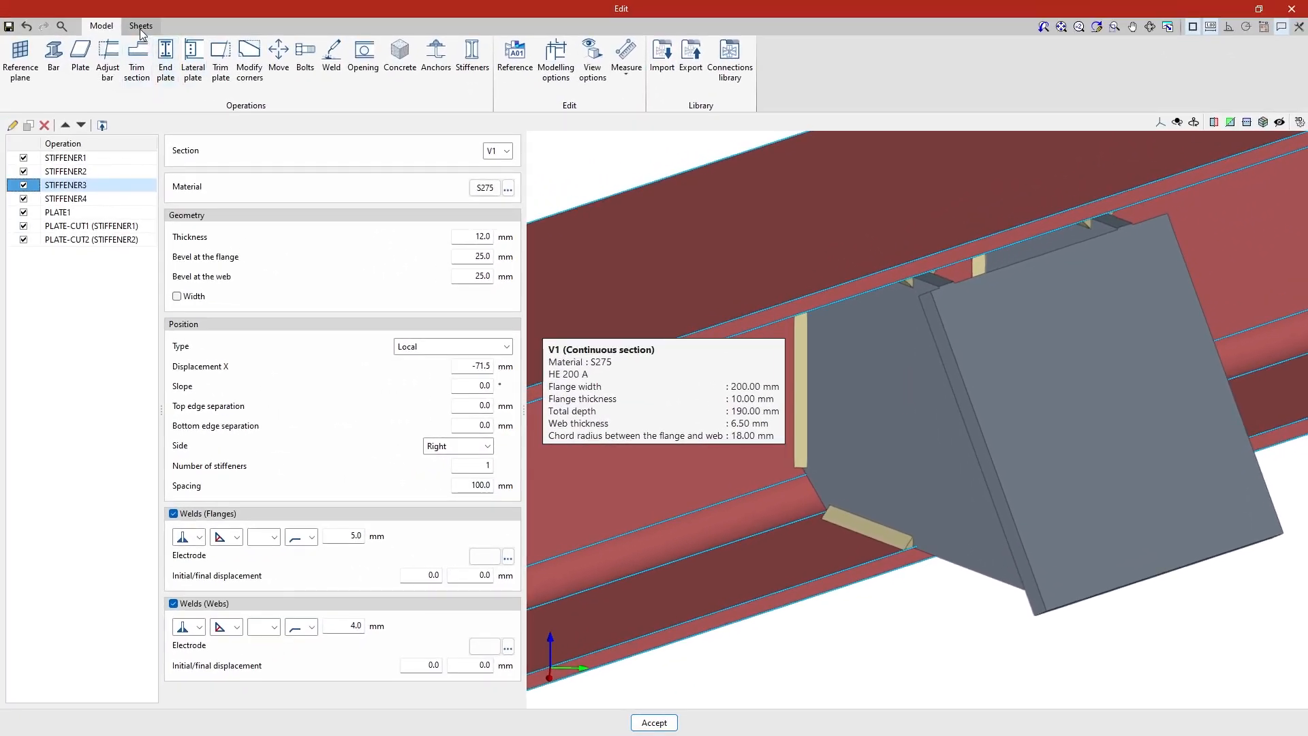
{"action": "left_click", "coordinate": [141, 28]}
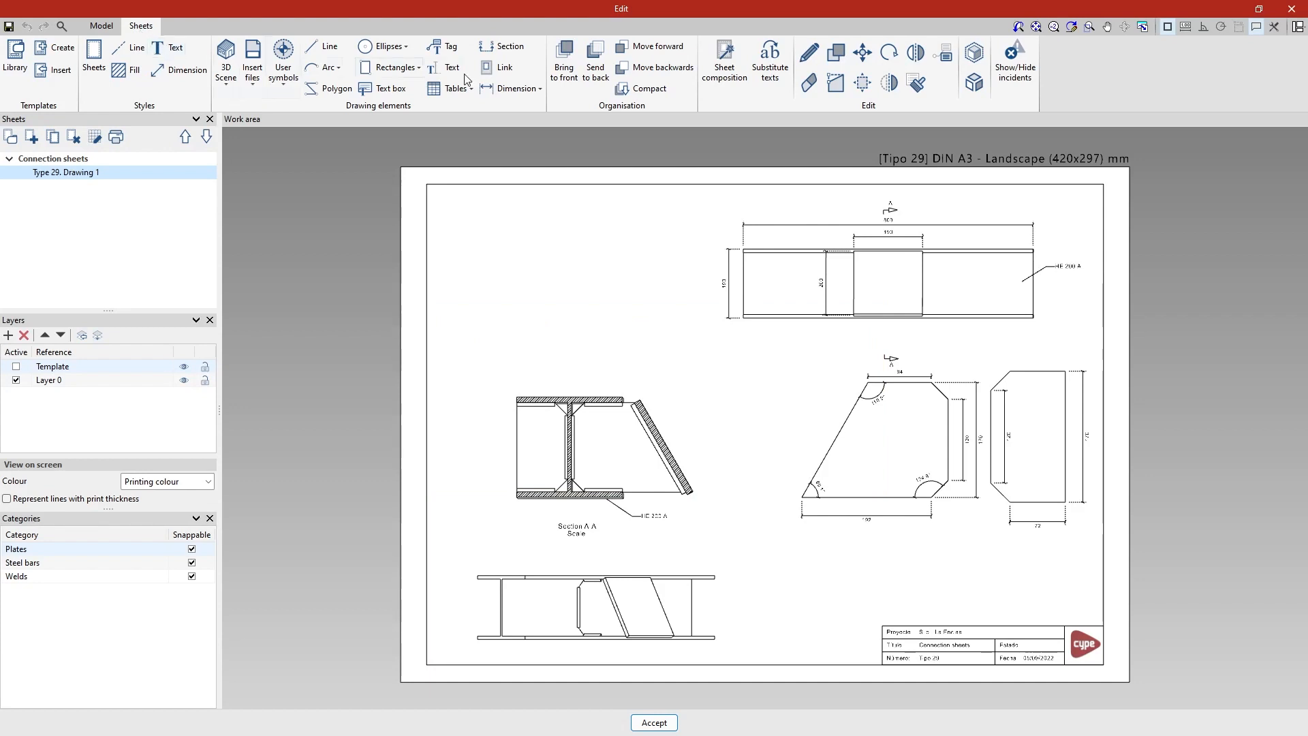
{"action": "left_click", "coordinate": [1292, 8]}
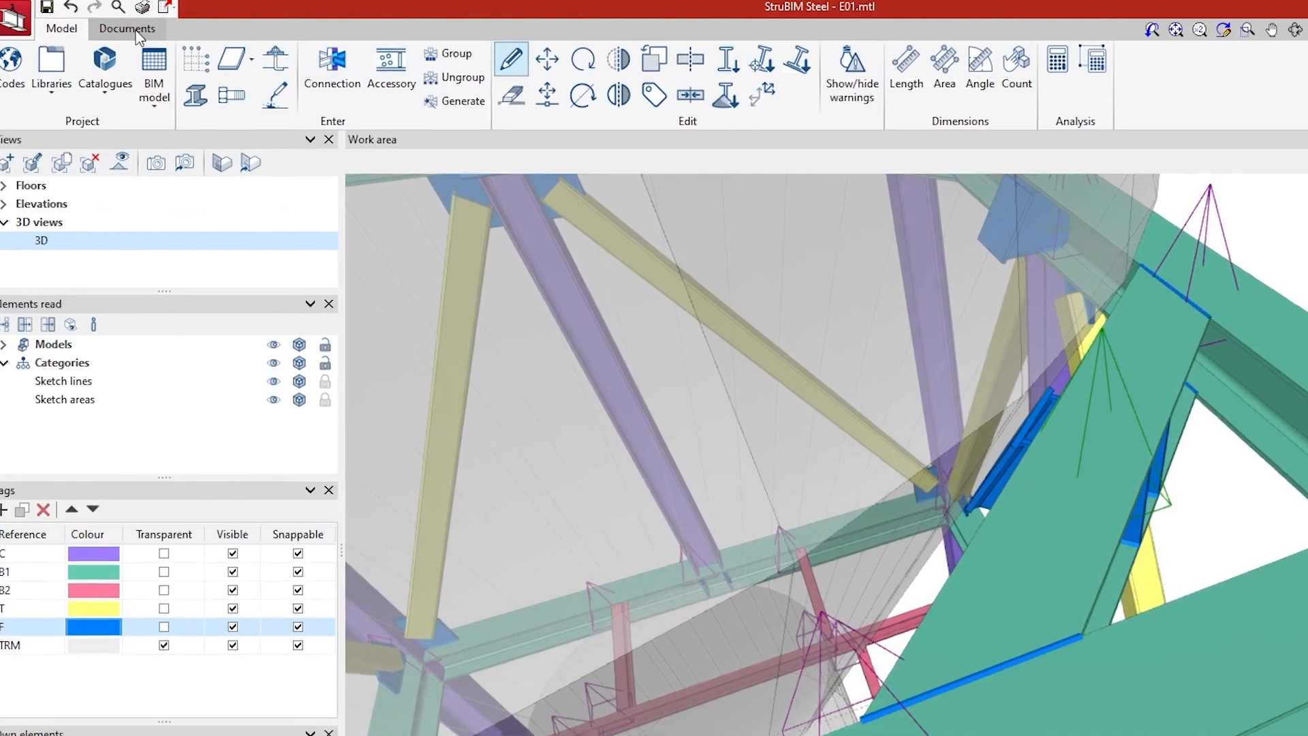
Open the joint's sheet from the project documents and insert a 3D scene of all the connection above Section A-A, oriented obliquely.
{"action": "left_click", "coordinate": [136, 32]}
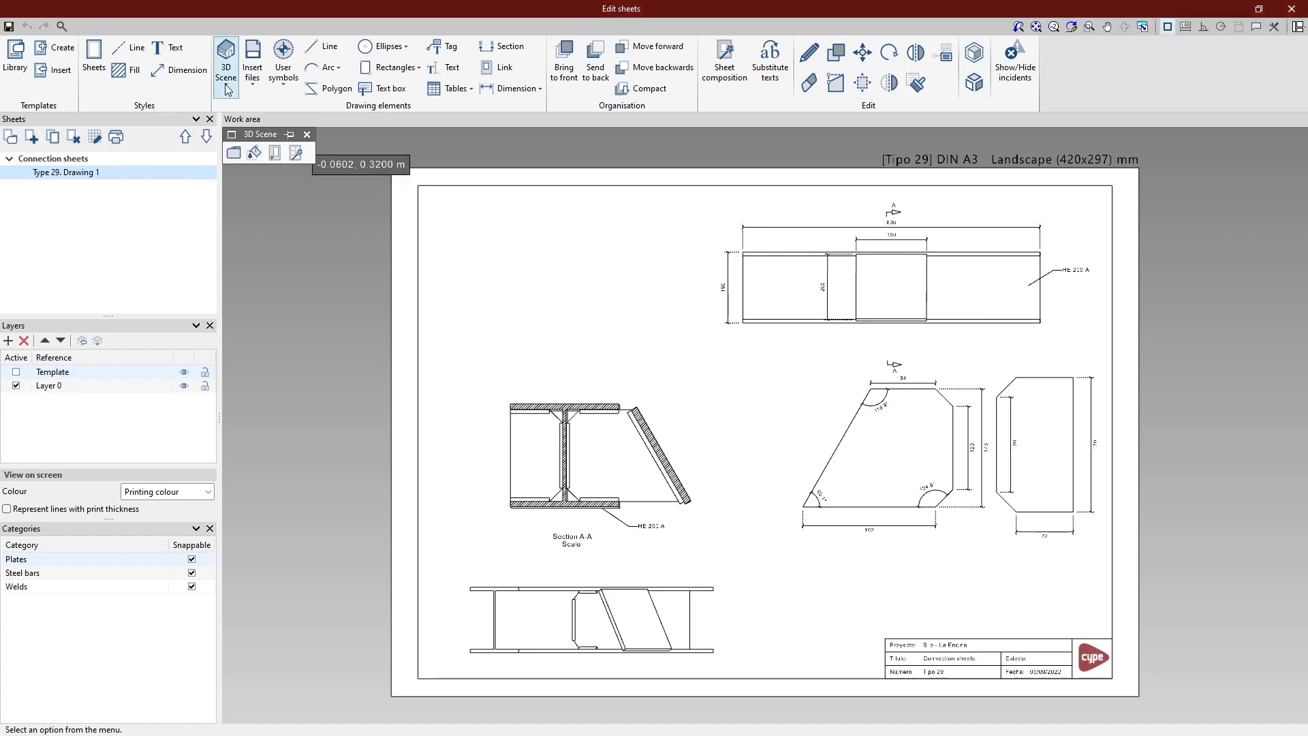
{"action": "left_click", "coordinate": [437, 202]}
{"action": "left_click", "coordinate": [705, 371]}
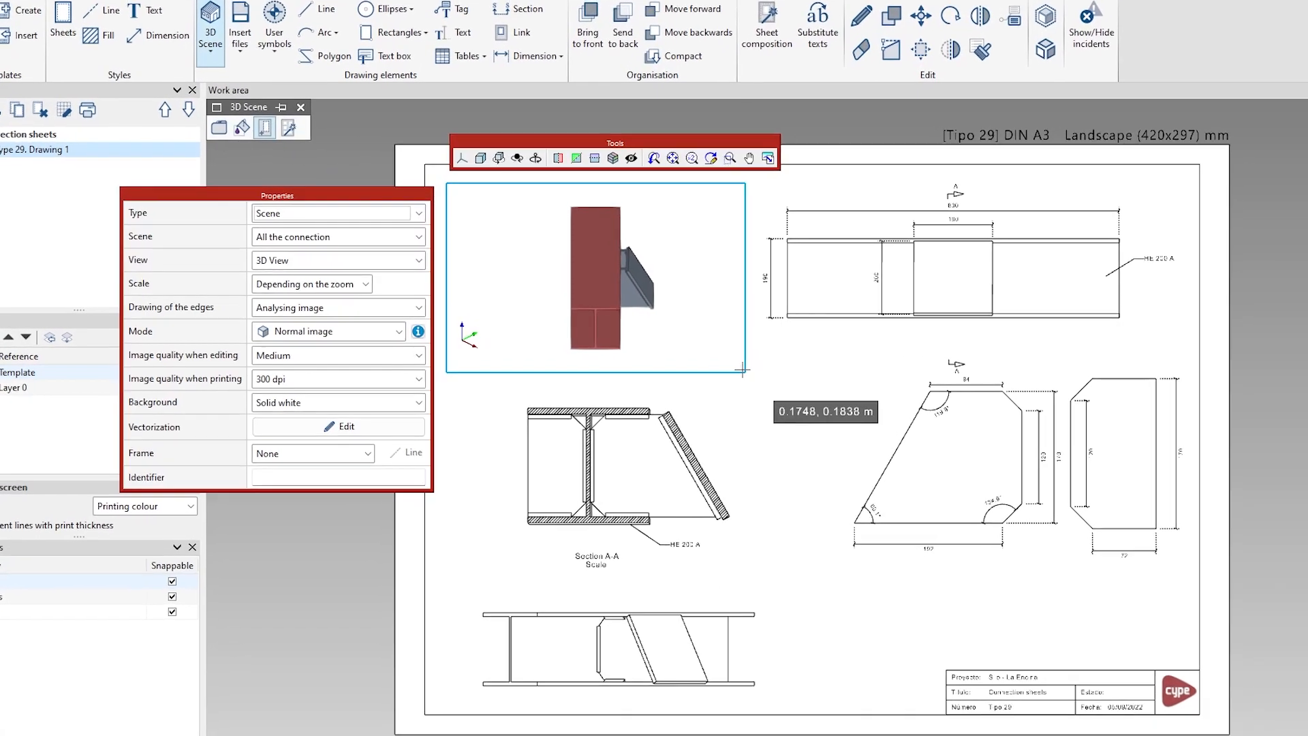
{"action": "mouse_move", "coordinate": [710, 334]}
{"action": "middle_mouse_down", "text": "shift"}
{"action": "mouse_move", "coordinate": [672, 333]}
{"action": "mouse_move", "coordinate": [692, 337]}
{"action": "middle_mouse_up", "text": "shift"}
{"action": "scroll", "coordinate": [677, 336], "scroll_direction": "up", "scroll_amount": 2}
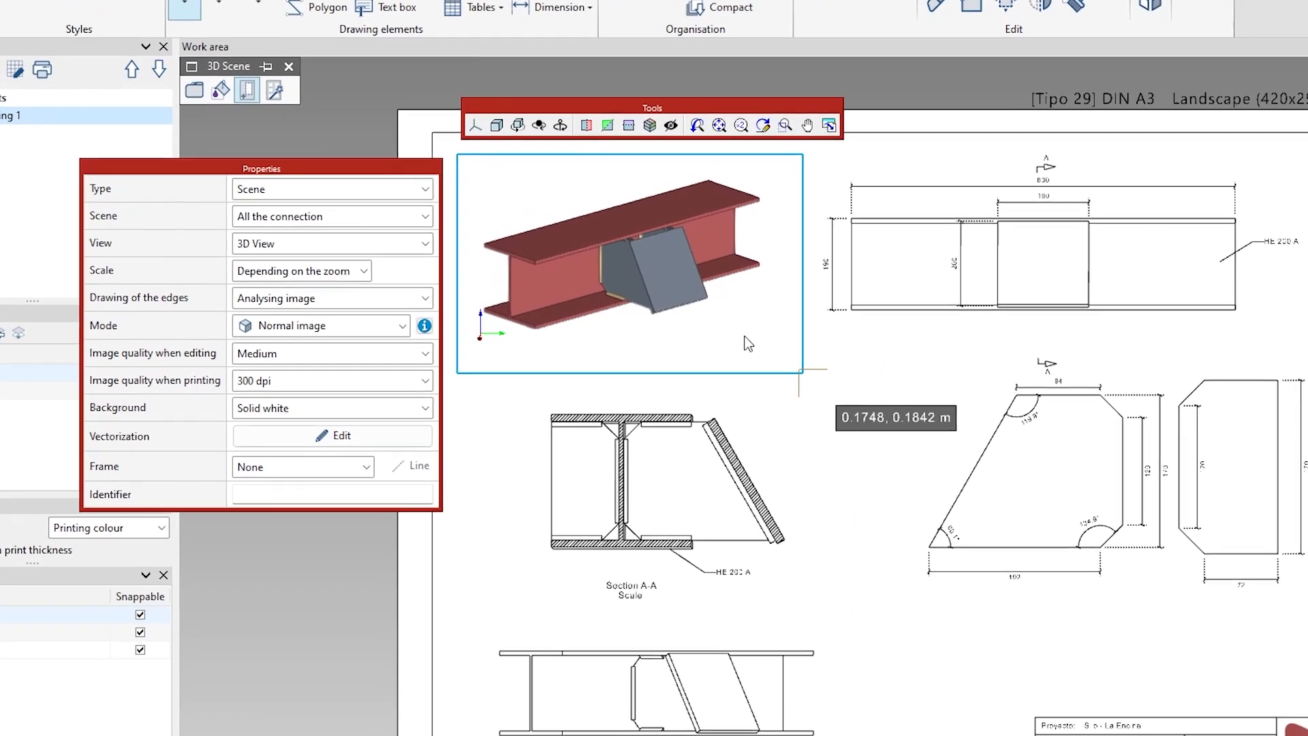
Set the 3D scene's display mode to Vector image and finish inserting it.
{"action": "left_click", "coordinate": [327, 326]}
{"action": "left_click", "coordinate": [385, 399]}
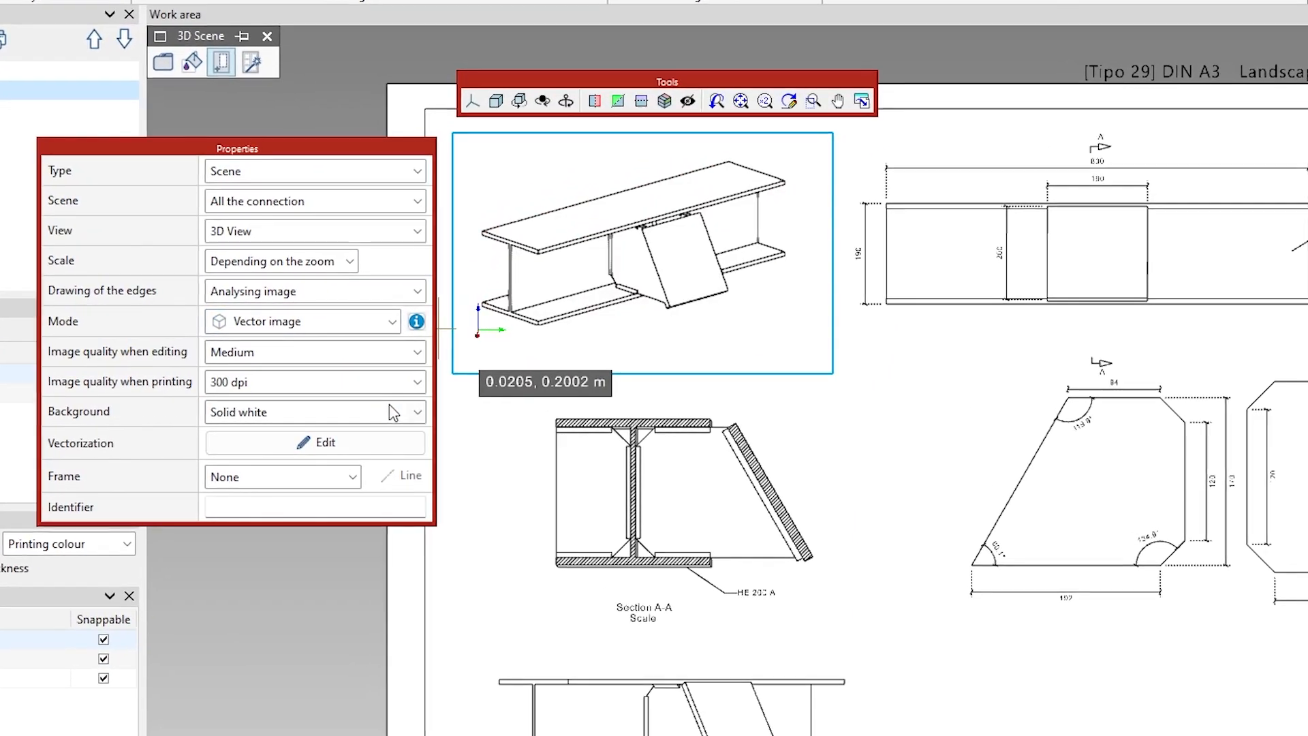
{"action": "right_click", "coordinate": [483, 405]}
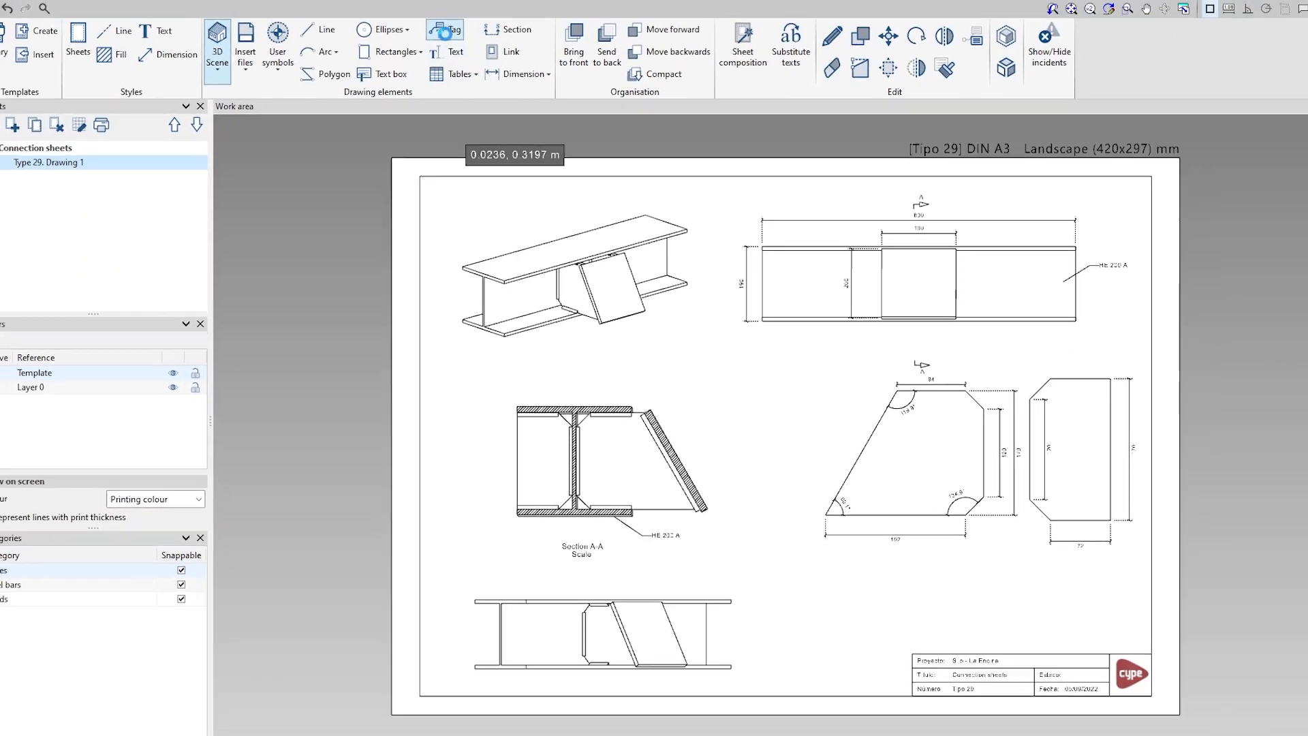
Tag the inclined plate in the 3D scene with only its attribute values, place the label below the plate, and close the sheet editor.
{"action": "left_click", "coordinate": [442, 40]}
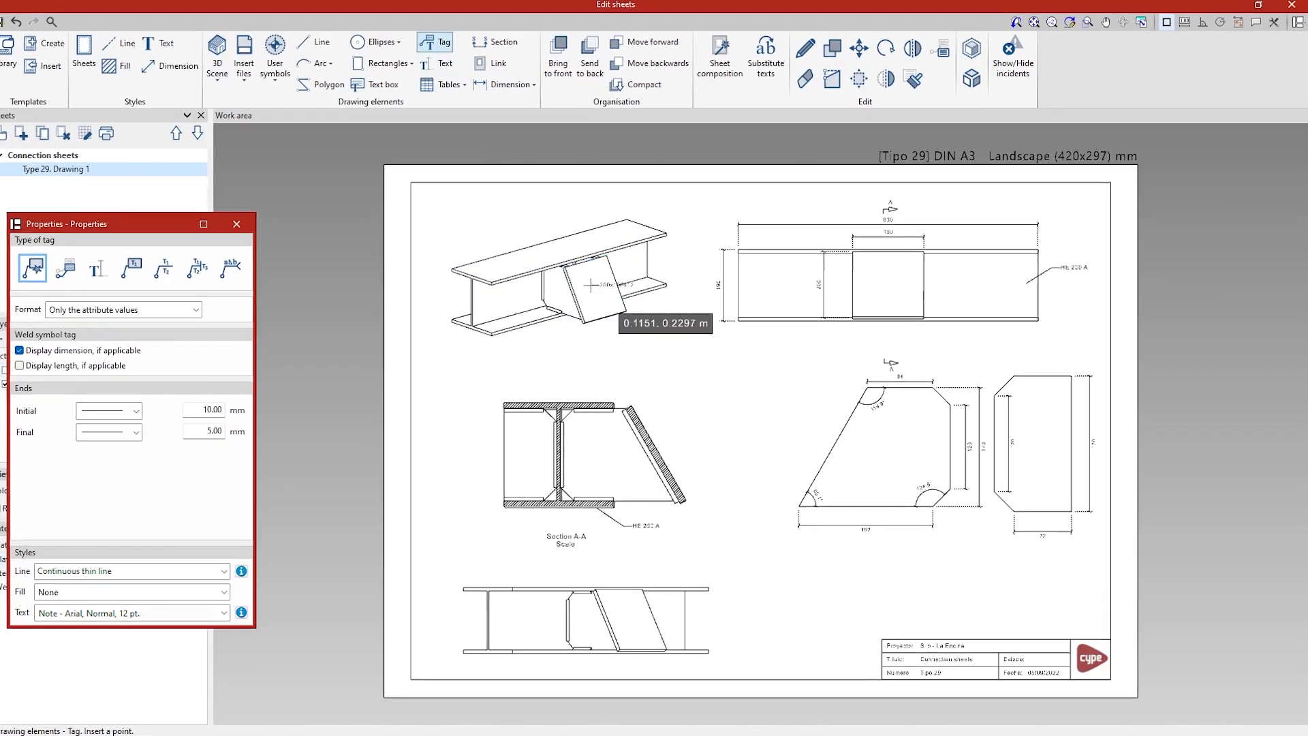
{"action": "left_click", "coordinate": [590, 283]}
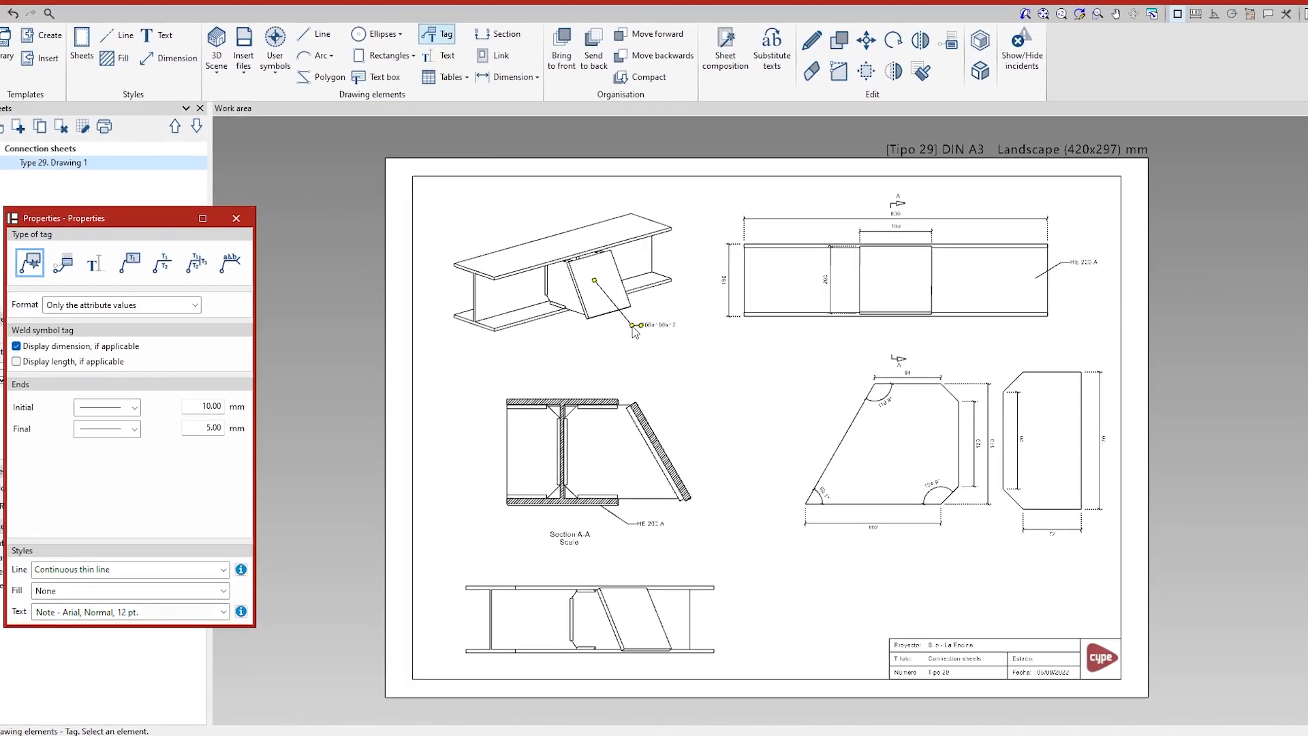
{"action": "scroll", "coordinate": [590, 289], "scroll_direction": "up", "scroll_amount": 2}
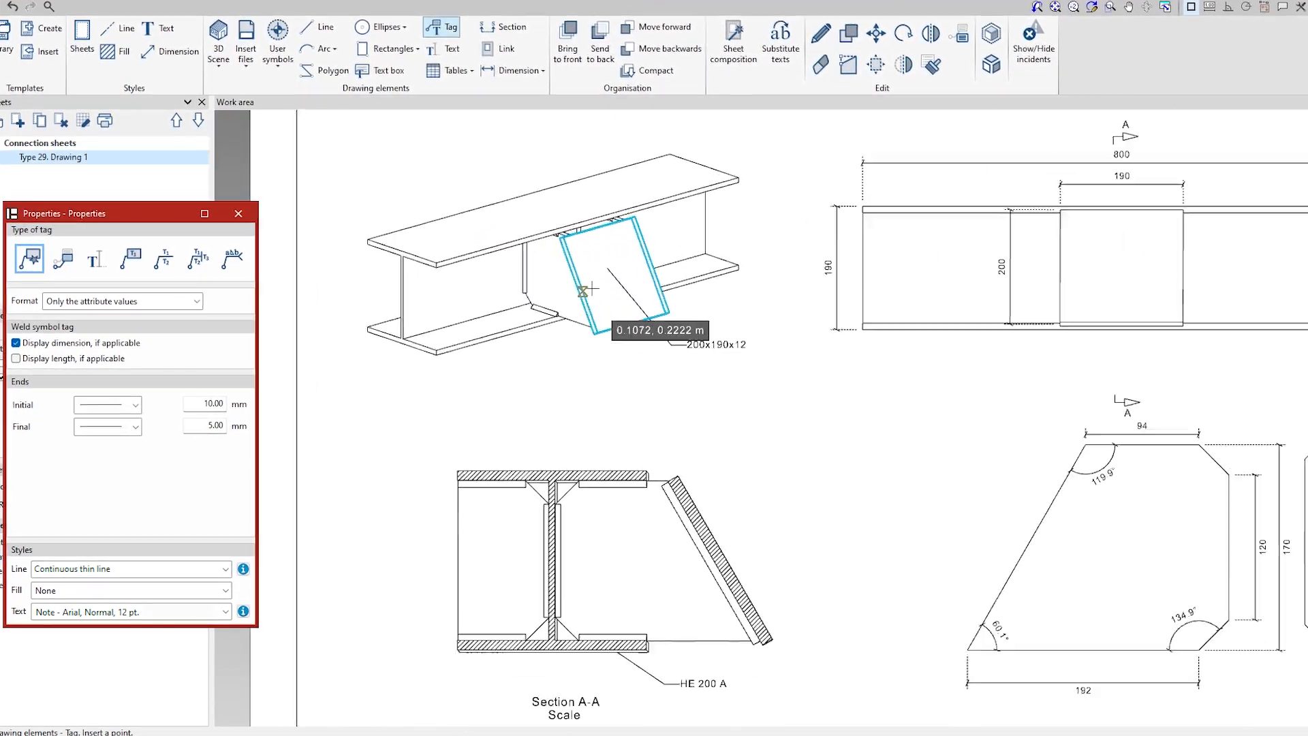
{"action": "middle_click_drag", "start_coordinate": [595, 286], "coordinate": [629, 331]}
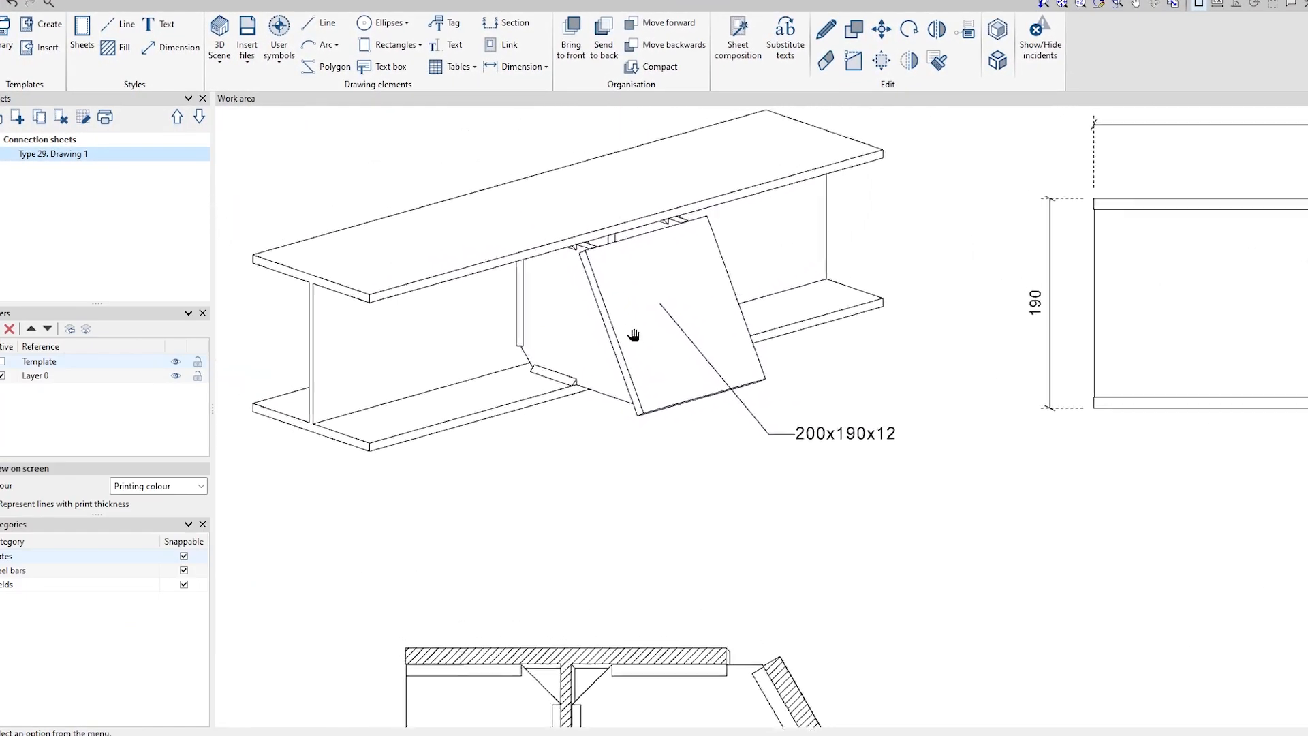
{"action": "middle_click_drag", "start_coordinate": [672, 380], "coordinate": [710, 418]}
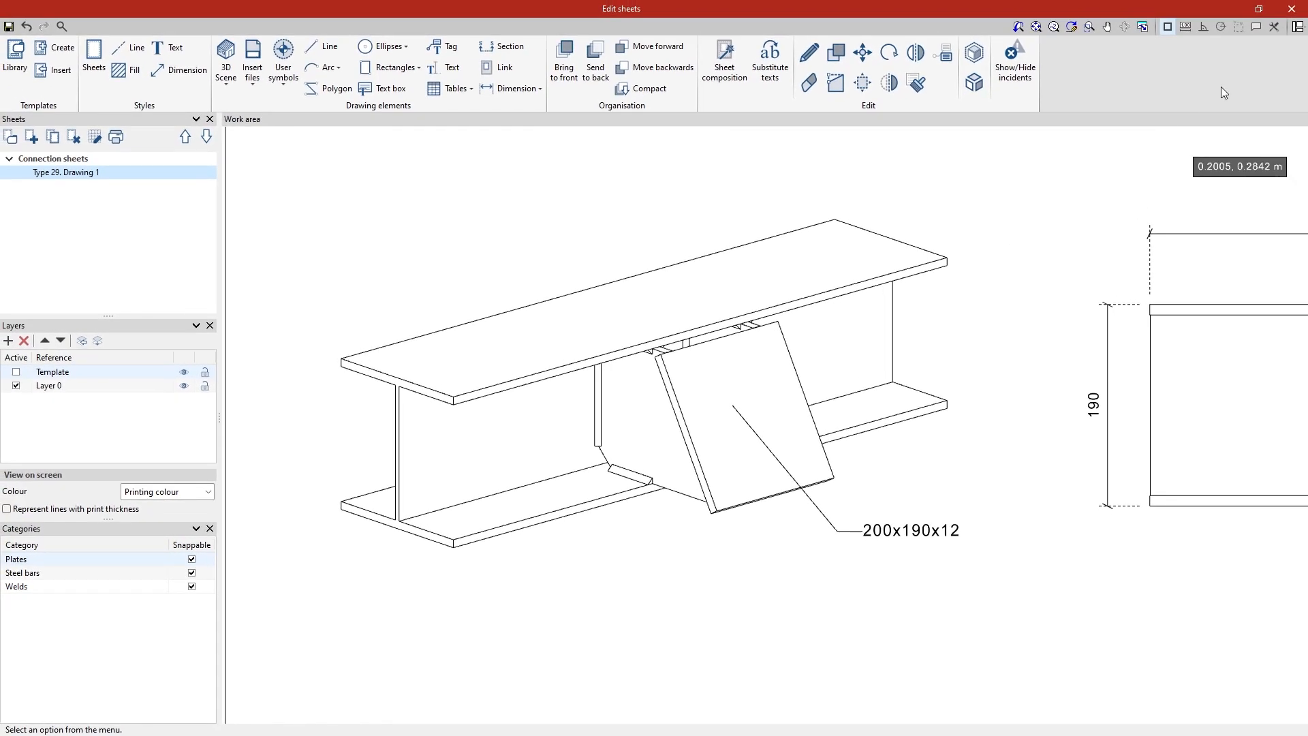
{"action": "left_click", "coordinate": [1290, 10]}
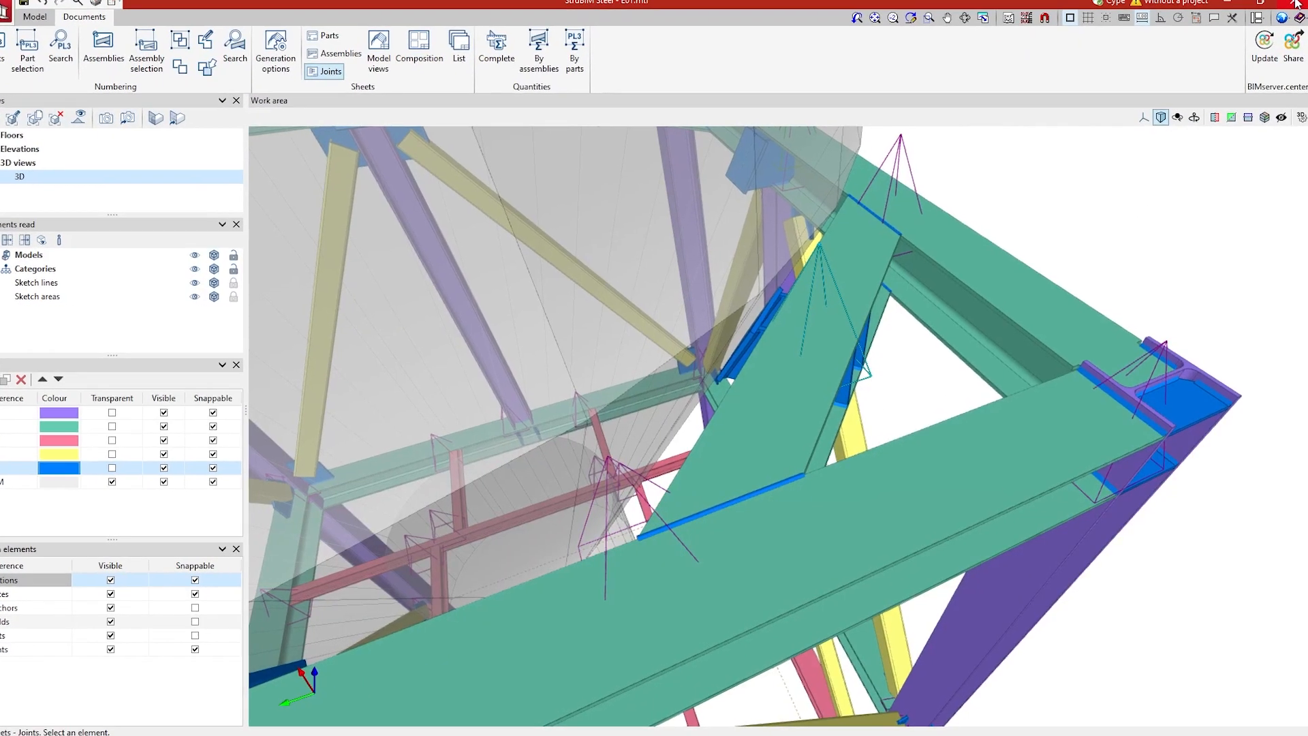